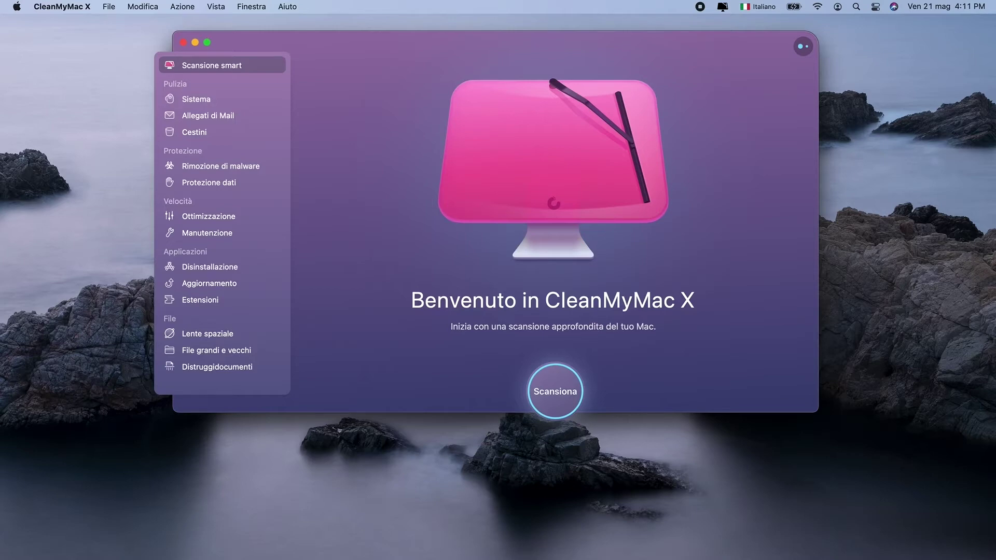
Step: Run a malware scan in the Rimozione di malware module of CleanMyMac X
{"action": "left_click", "coordinate": [247, 165]}
{"action": "left_click", "coordinate": [556, 403]}
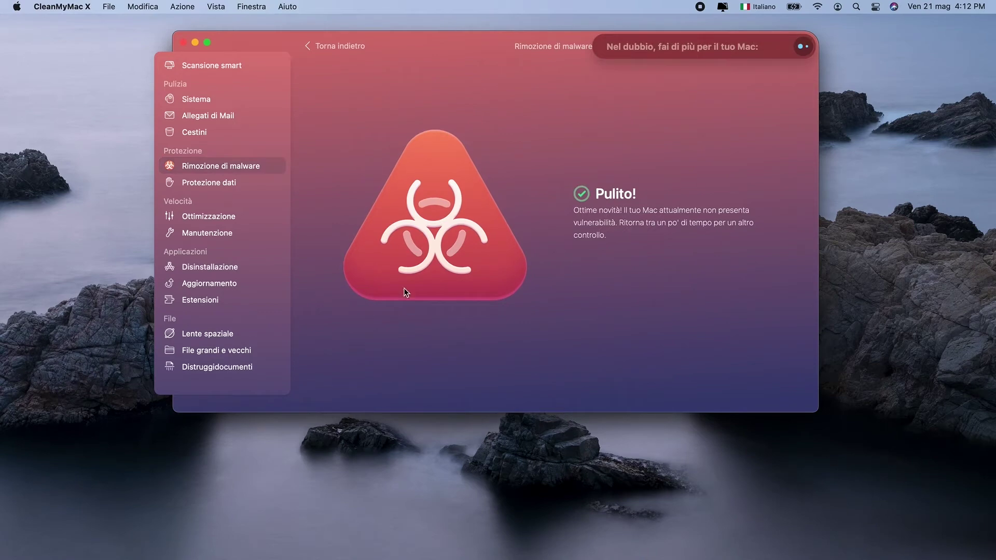
Step: Look over CleanMyMac X's Protezione preferences and close the preferences window
{"action": "left_click", "coordinate": [62, 6]}
{"action": "left_click", "coordinate": [102, 44]}
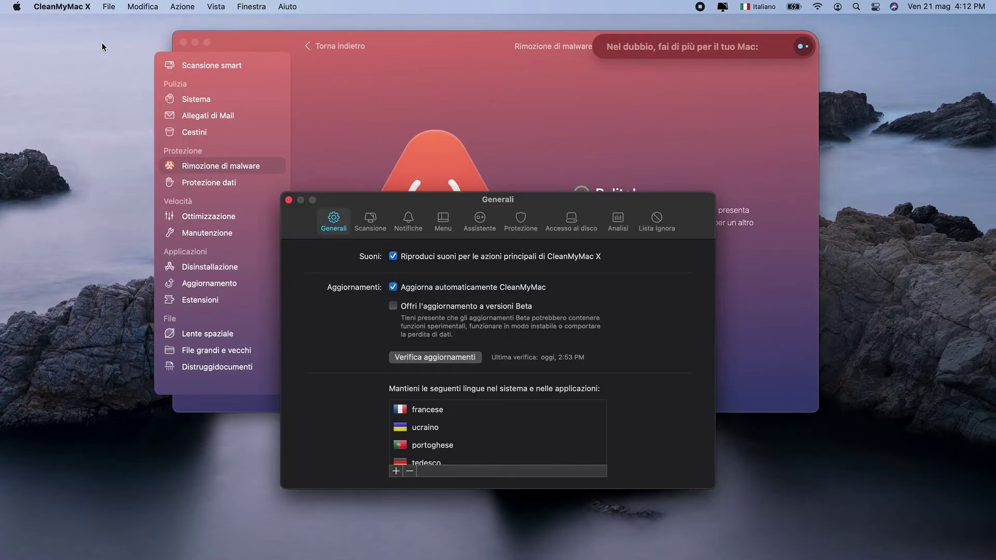
{"action": "left_click", "coordinate": [515, 220]}
{"action": "left_click", "coordinate": [288, 200]}
Step: Start a scan of the Mac in the Sistema cleanup module
{"action": "left_click", "coordinate": [197, 98]}
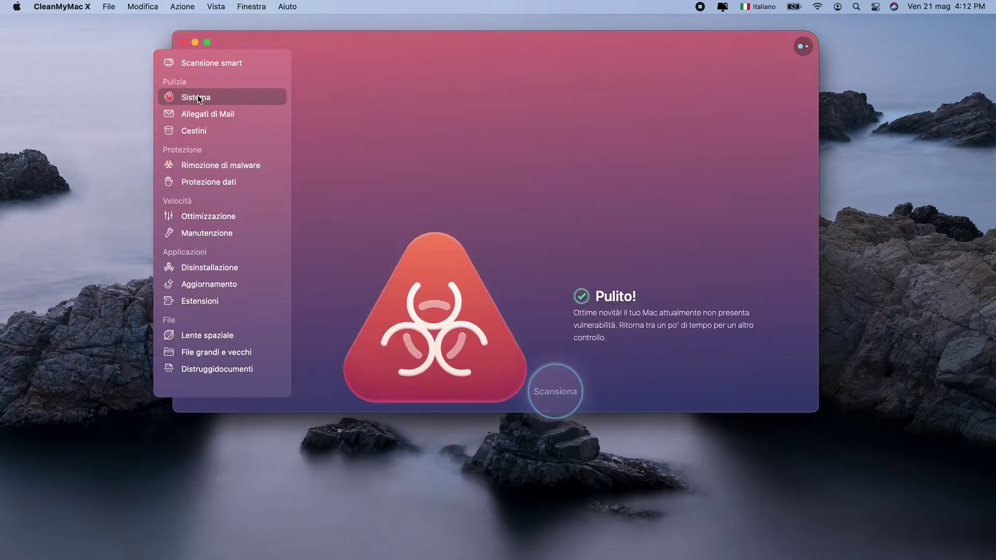
{"action": "left_click", "coordinate": [545, 399]}
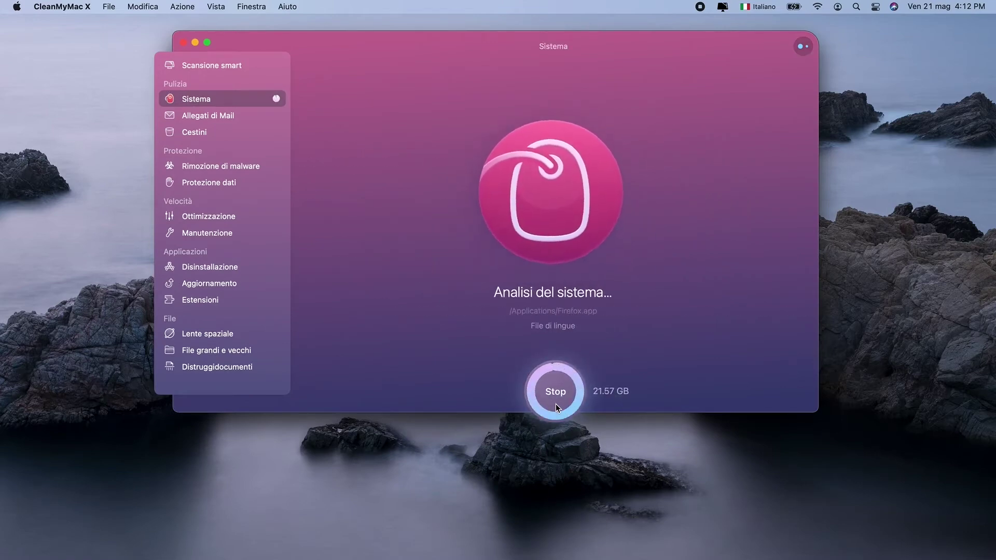
{"action": "left_click", "coordinate": [555, 404]}
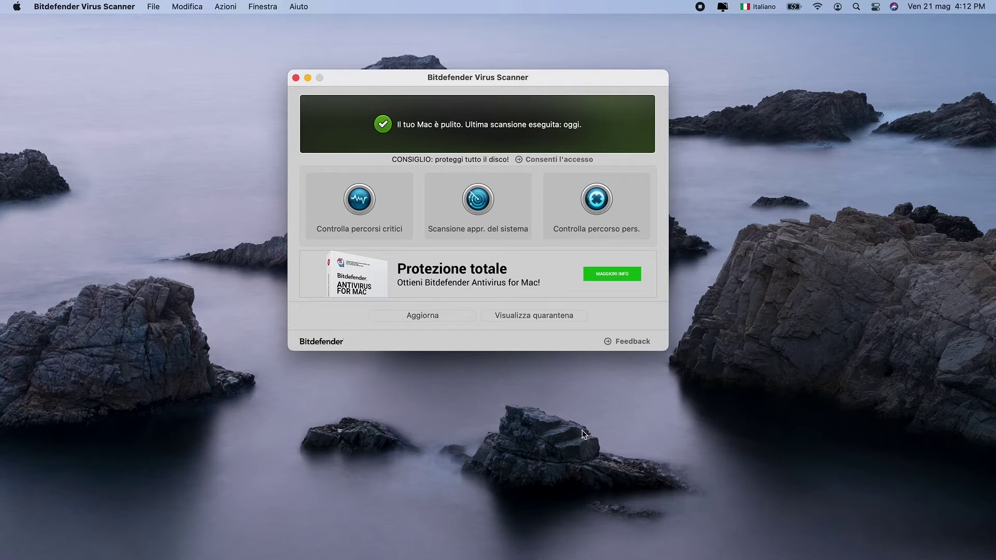
Step: Run a scan of the critical locations in Bitdefender Virus Scanner, dismiss the scan report and close the scanner
{"action": "left_click", "coordinate": [369, 210]}
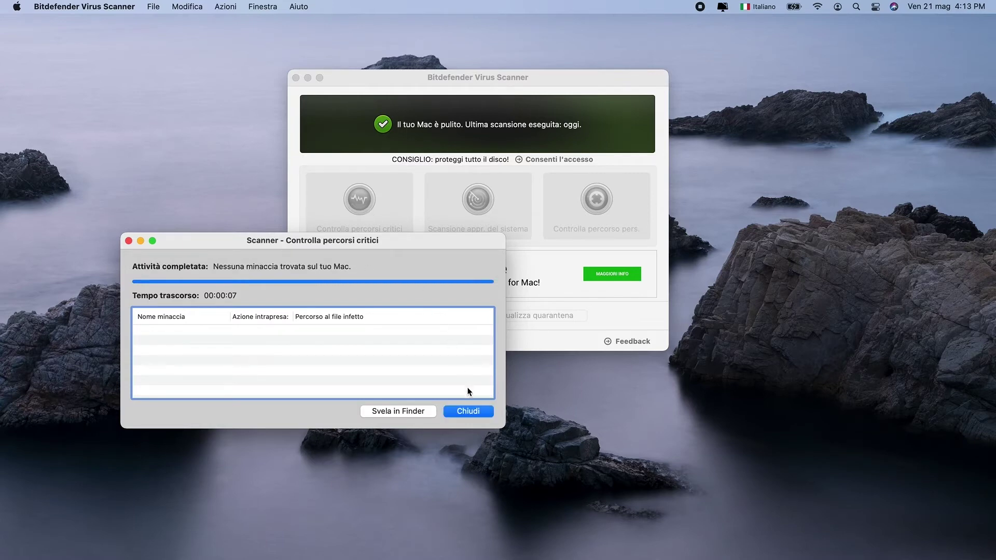
{"action": "left_click", "coordinate": [470, 411]}
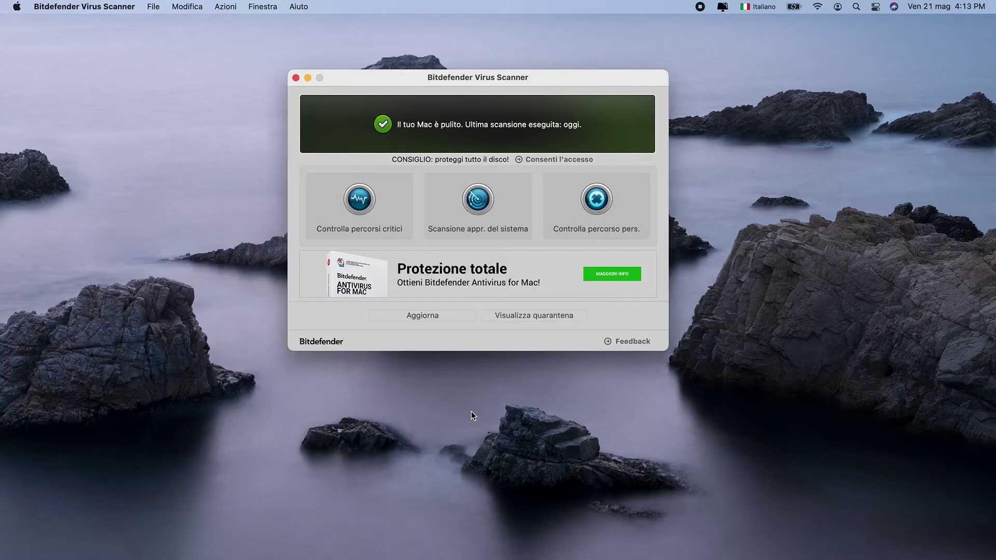
{"action": "left_click", "coordinate": [296, 77]}
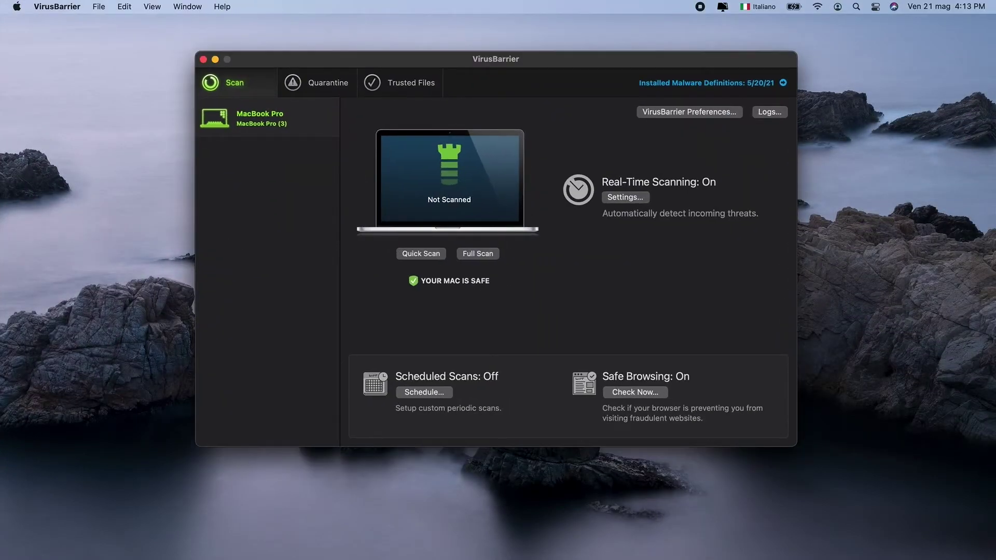
Step: Review the quarantined and trusted files in VirusBarrier and return to the Scan view
{"action": "left_click", "coordinate": [321, 89]}
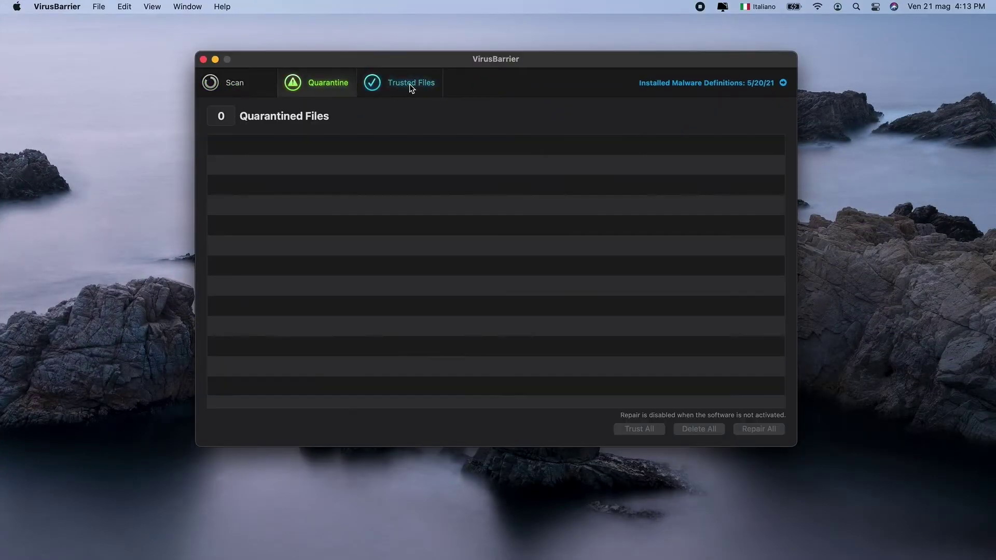
{"action": "left_click", "coordinate": [406, 88]}
{"action": "left_click", "coordinate": [227, 86]}
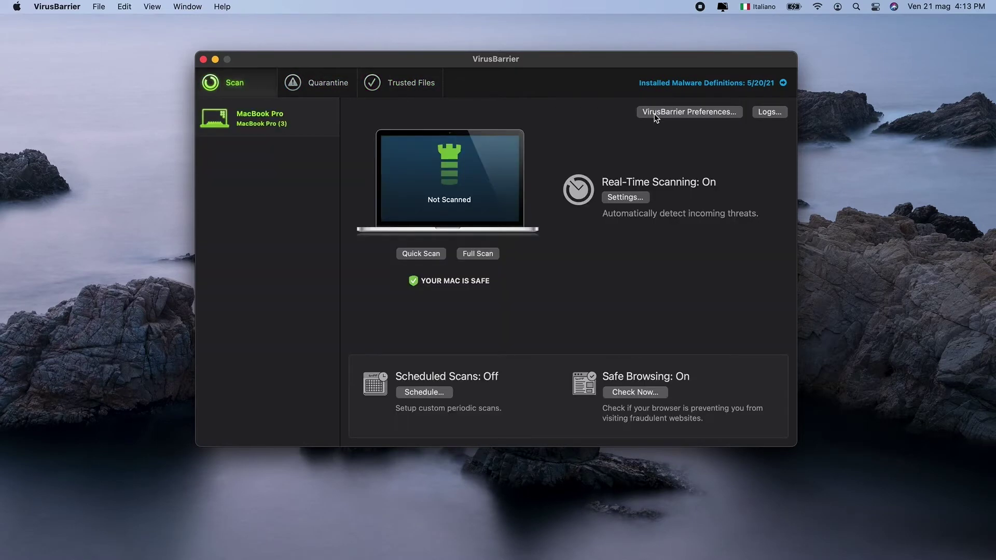
Step: Review the Scanner and Advanced preferences of VirusBarrier and close the preferences
{"action": "left_click", "coordinate": [655, 114]}
{"action": "left_click", "coordinate": [495, 135]}
{"action": "left_click", "coordinate": [531, 135]}
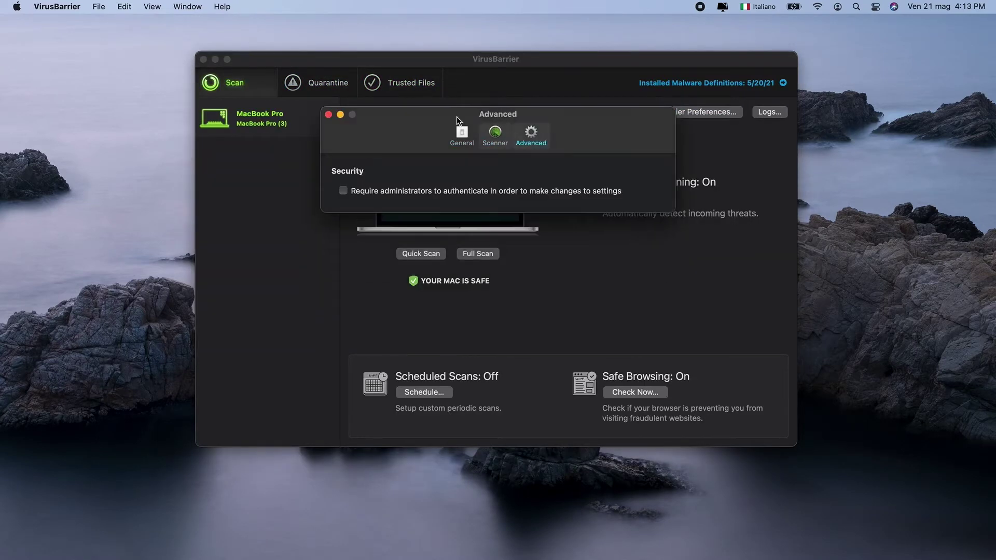
{"action": "left_click", "coordinate": [328, 115]}
Step: Run a Quick Scan of the MacBook Pro and close VirusBarrier
{"action": "left_click", "coordinate": [421, 254]}
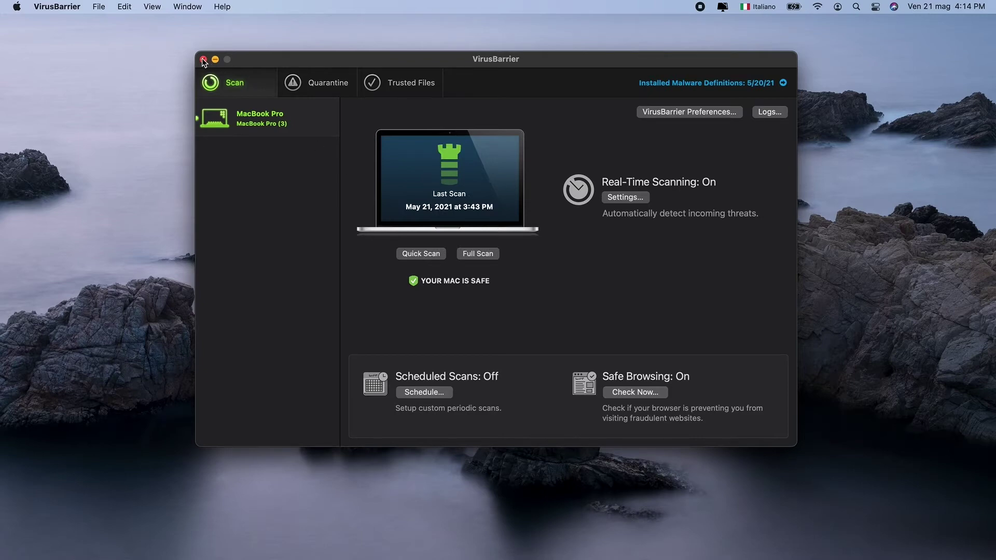
{"action": "left_click", "coordinate": [204, 60]}
Step: View the other installed Intego apps alongside VirusBarrier in Launchpad
{"action": "key", "text": "F4"}
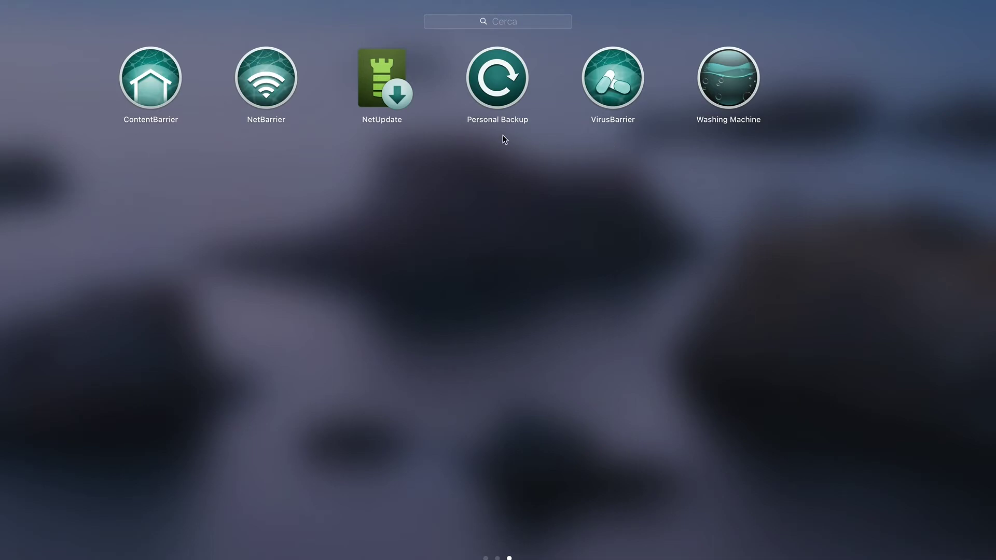
{"action": "left_click", "coordinate": [151, 135]}
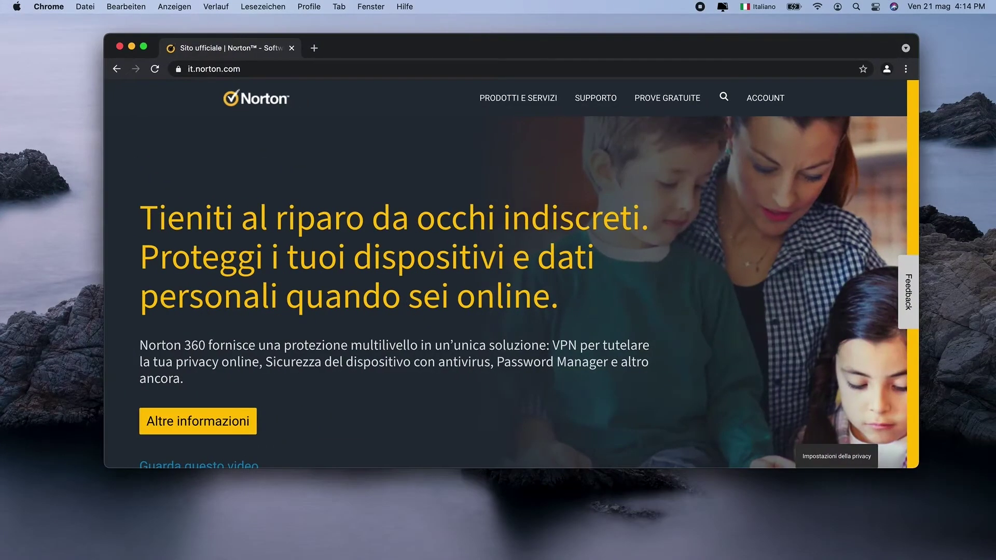
Step: Read through the Norton home page in Chrome down to its footer, return to its start and minimize the browser
{"action": "scroll", "coordinate": [680, 378], "scroll_direction": "down", "scroll_amount": 5}
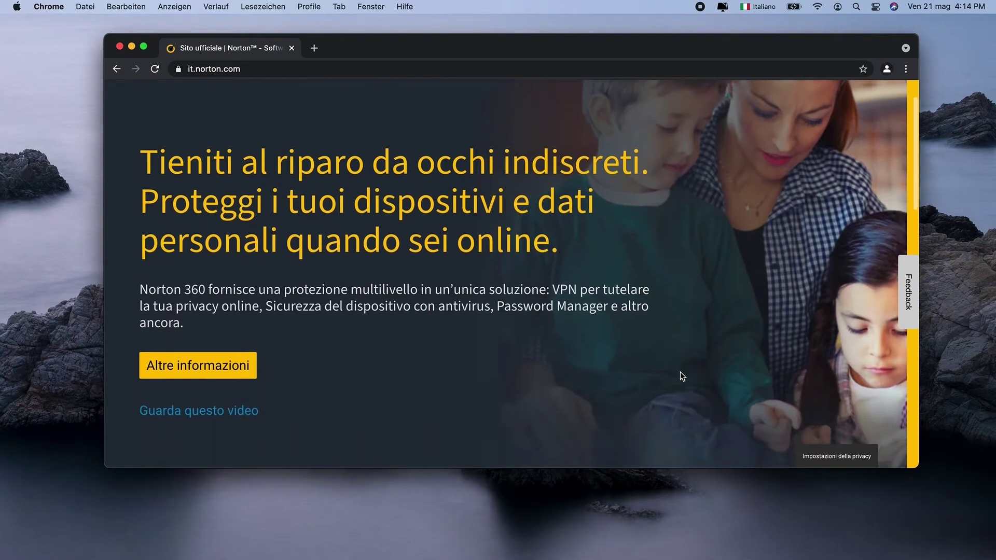
{"action": "scroll", "coordinate": [683, 377], "scroll_direction": "down", "scroll_amount": 10}
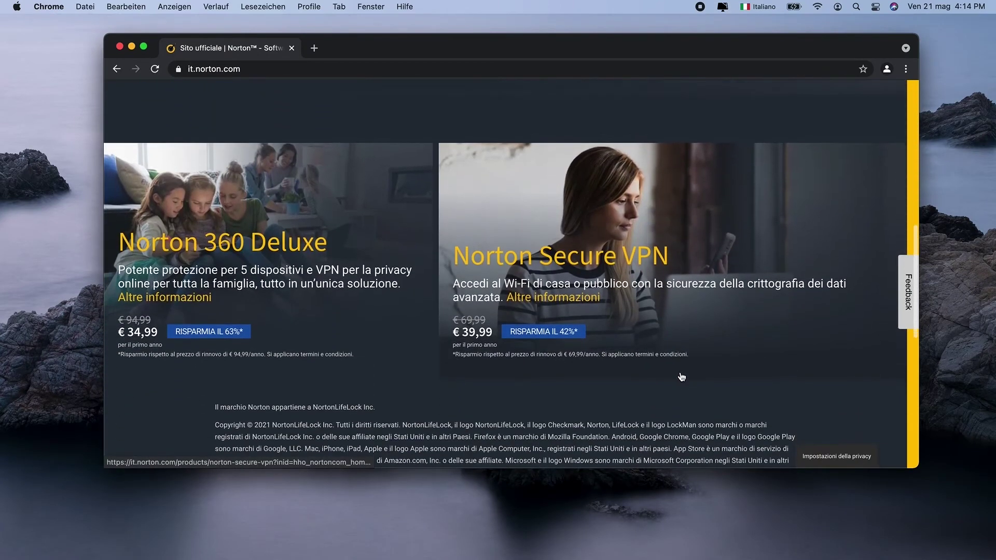
{"action": "scroll", "coordinate": [680, 372], "scroll_direction": "down", "scroll_amount": 9}
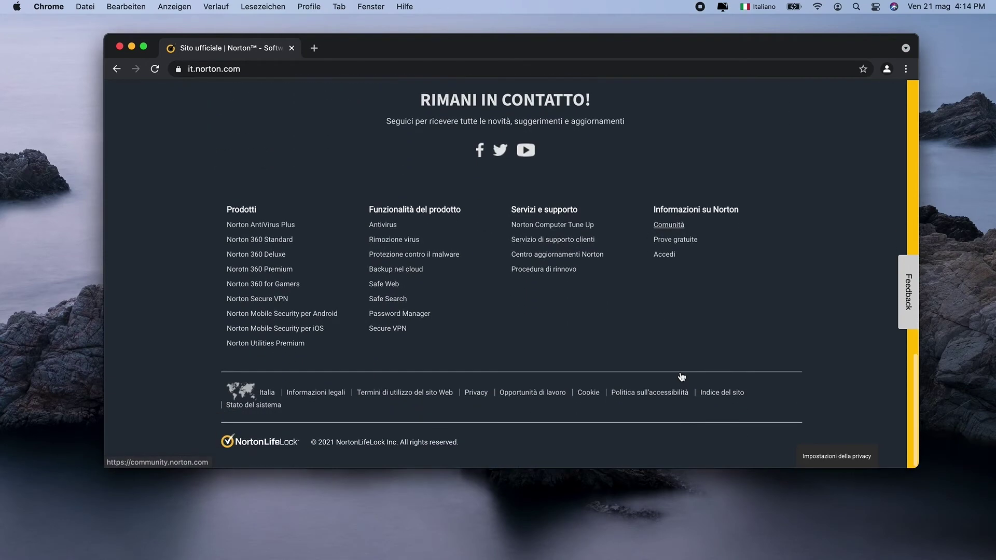
{"action": "key", "text": "Home"}
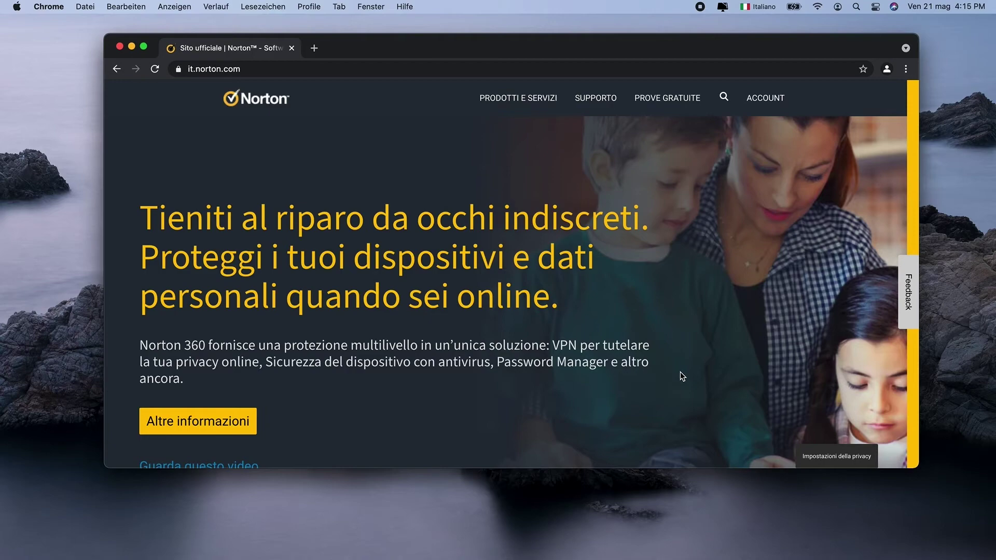
{"action": "left_click", "coordinate": [132, 46]}
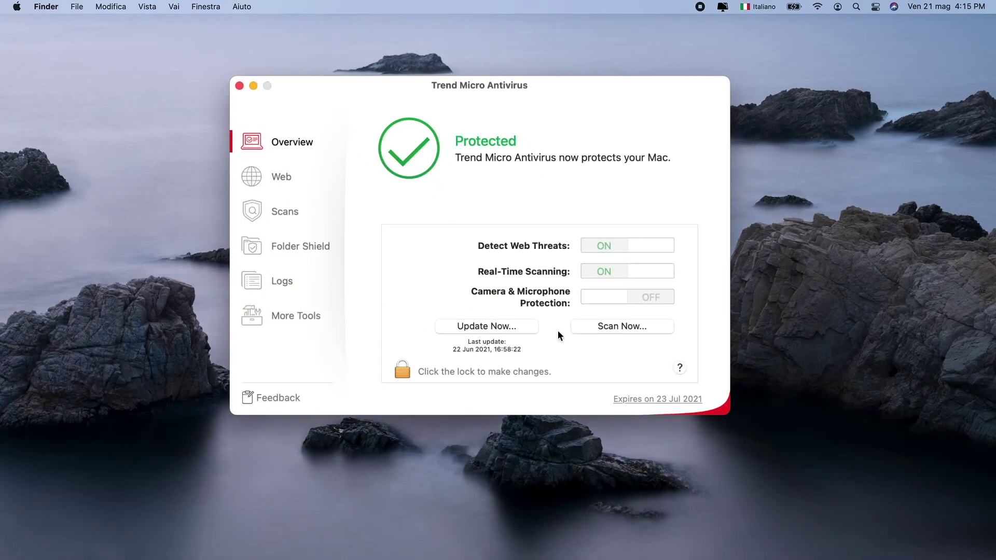
Step: Look through the Web, Scans, Folder Shield, Logs and More Tools sections of Trend Micro Antivirus
{"action": "left_click", "coordinate": [291, 181]}
{"action": "left_click", "coordinate": [289, 212]}
{"action": "left_click", "coordinate": [289, 245]}
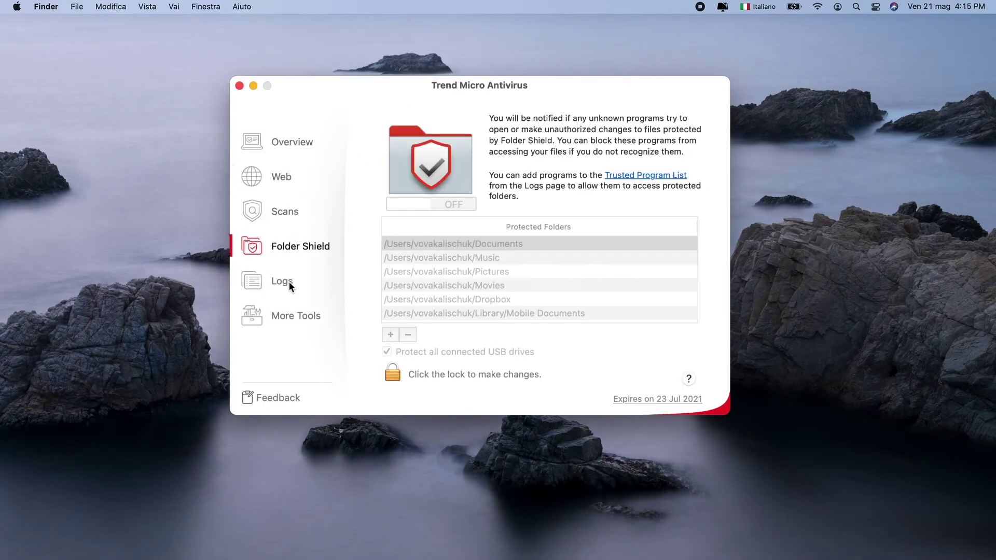
{"action": "left_click", "coordinate": [288, 282]}
{"action": "left_click", "coordinate": [294, 316]}
Step: Start a Smart Scan and cancel it, then go back to the Overview and minimize Trend Micro Antivirus
{"action": "left_click", "coordinate": [284, 208]}
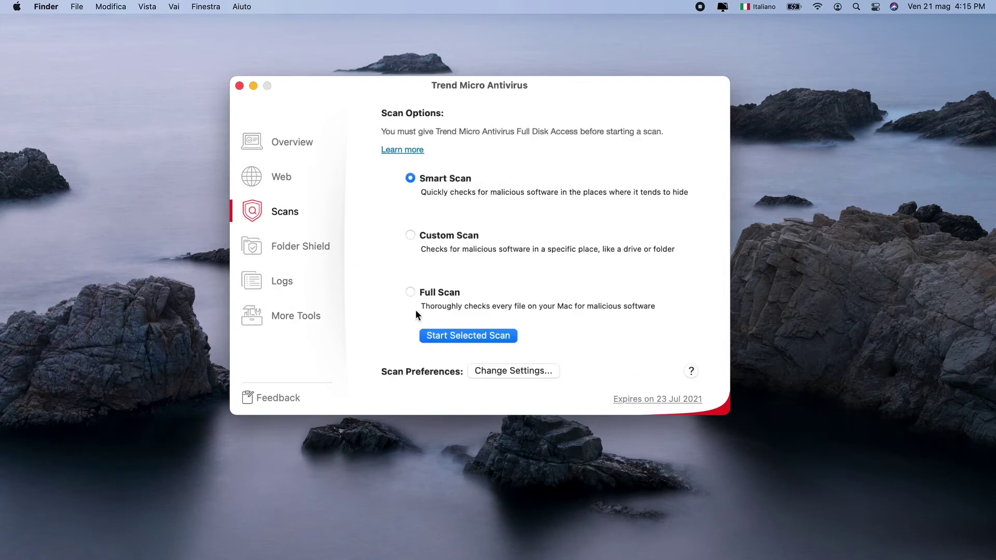
{"action": "left_click", "coordinate": [463, 336]}
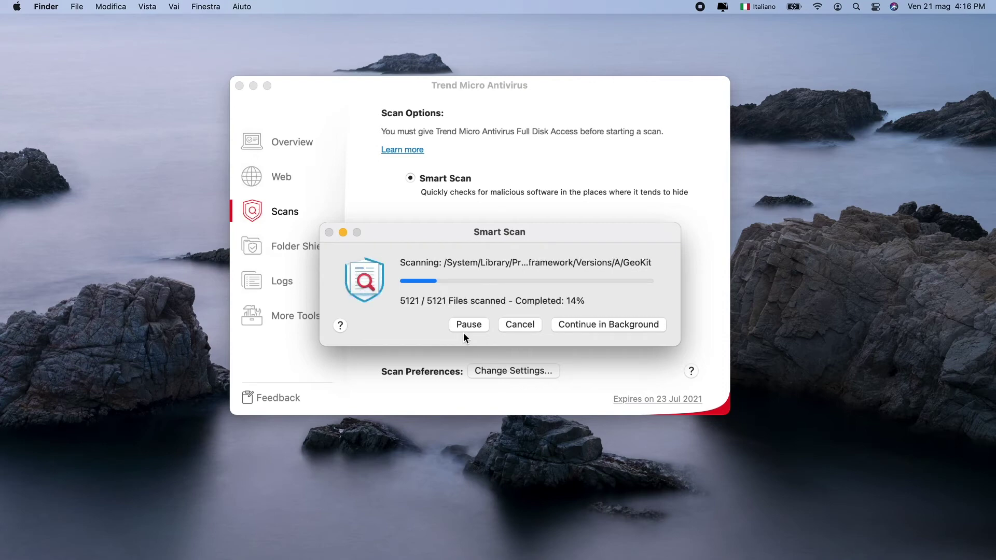
{"action": "left_click", "coordinate": [520, 325]}
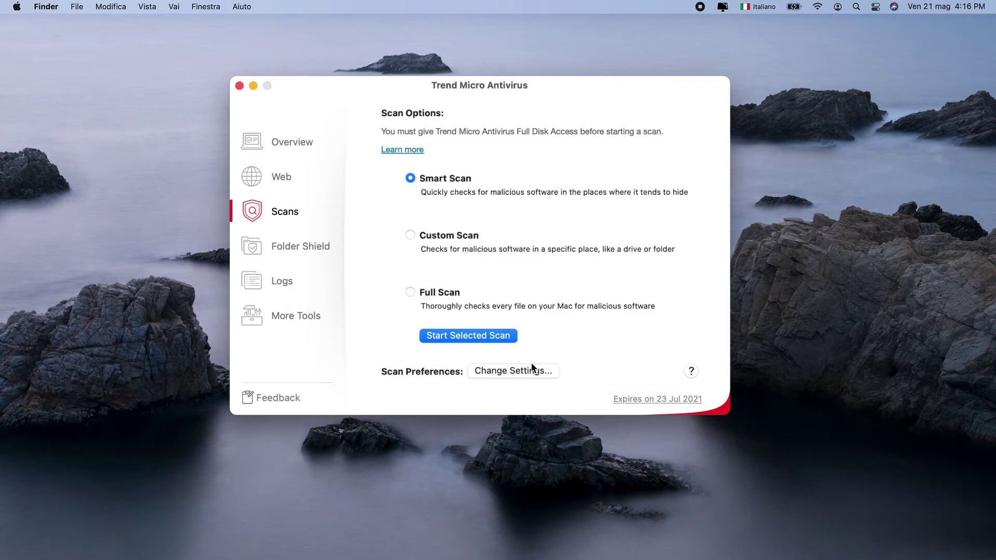
{"action": "left_click", "coordinate": [294, 148]}
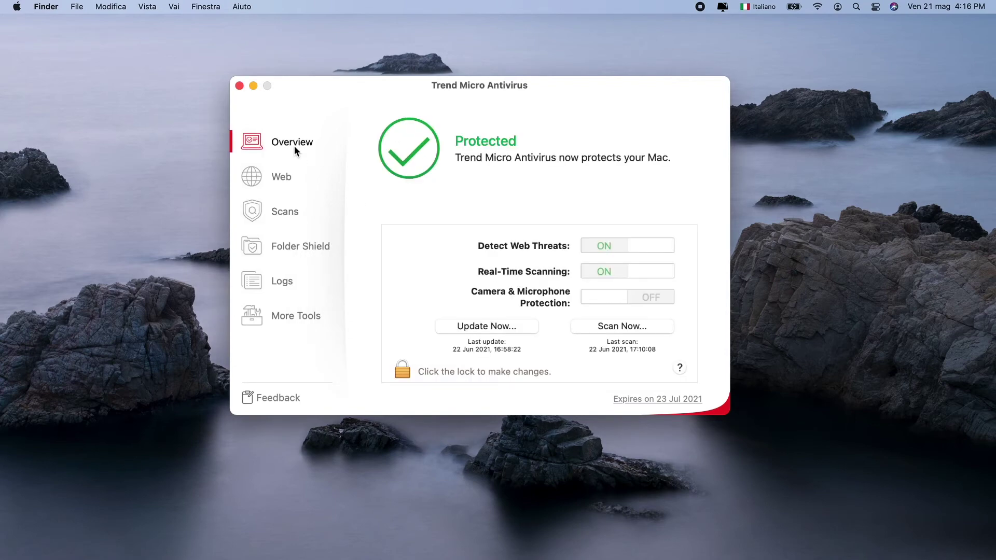
{"action": "left_click", "coordinate": [253, 86]}
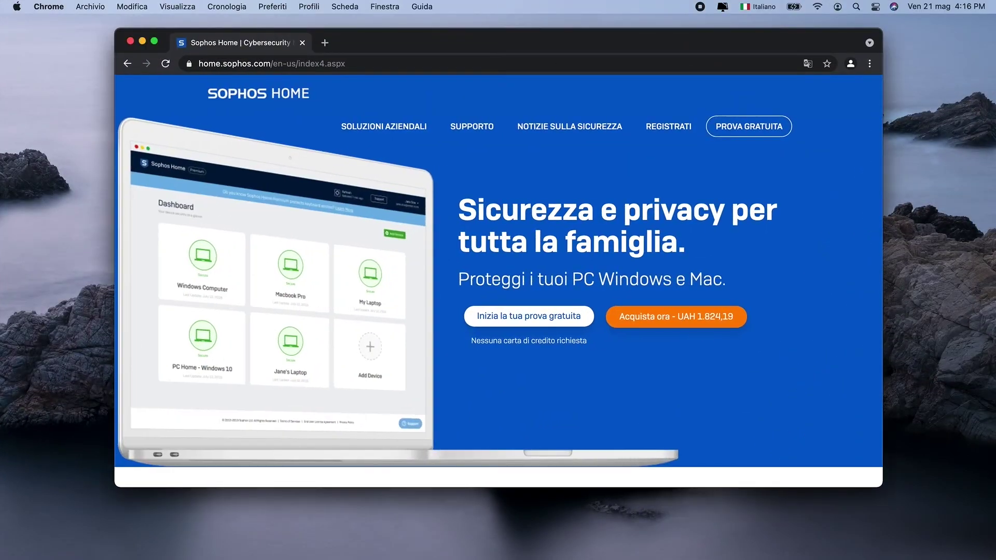
Step: Review the Privacy, Gestione and Sicurezza descriptions on the Sophos Home page in Chrome
{"action": "scroll", "coordinate": [548, 399], "scroll_direction": "down", "scroll_amount": 5}
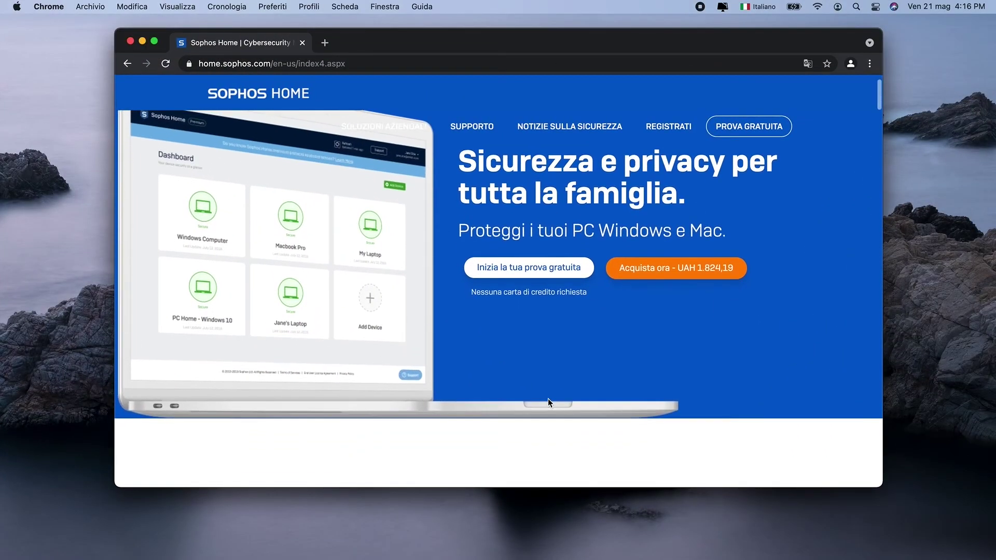
{"action": "scroll", "coordinate": [548, 399], "scroll_direction": "down", "scroll_amount": 7}
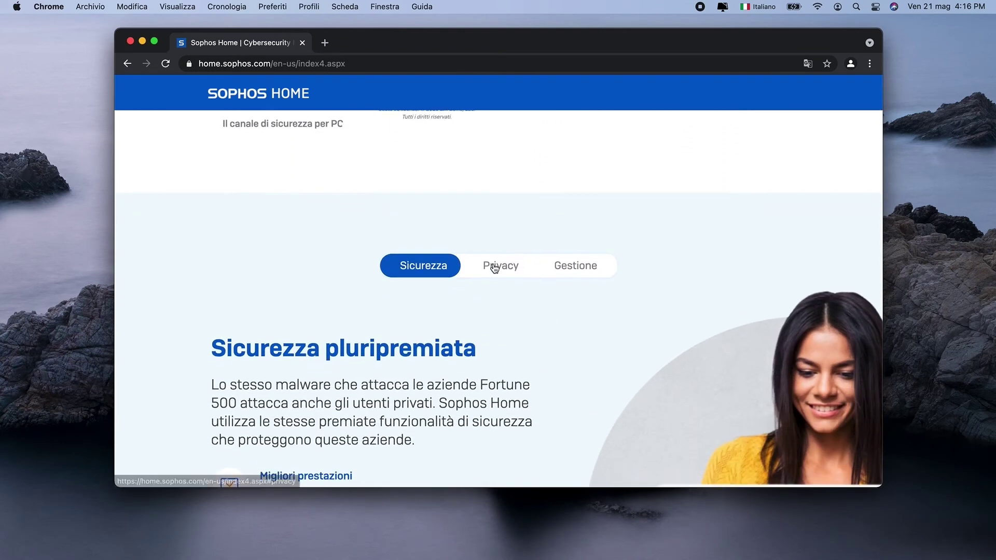
{"action": "left_click", "coordinate": [495, 269]}
{"action": "left_click", "coordinate": [578, 268]}
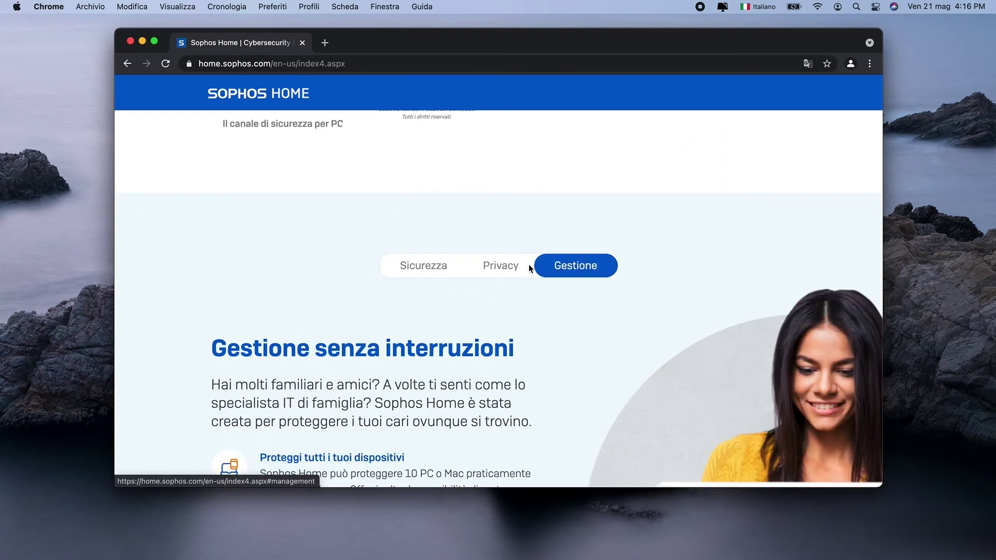
{"action": "left_click", "coordinate": [439, 268]}
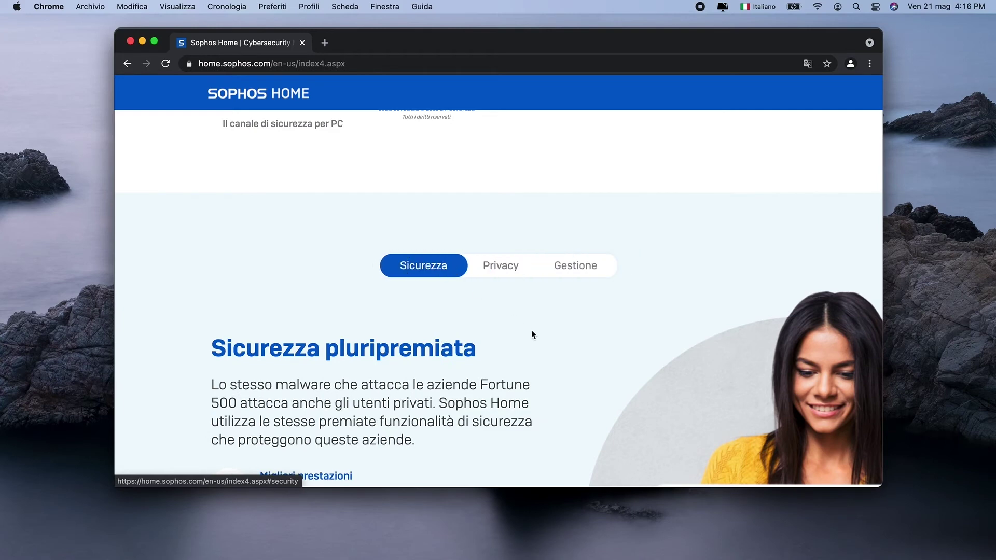
Step: Read on through the Sophos Home pricing and testimonials, and show the feature list for Mac
{"action": "scroll", "coordinate": [533, 331], "scroll_direction": "down", "scroll_amount": 5}
{"action": "scroll", "coordinate": [533, 331], "scroll_direction": "down", "scroll_amount": 10}
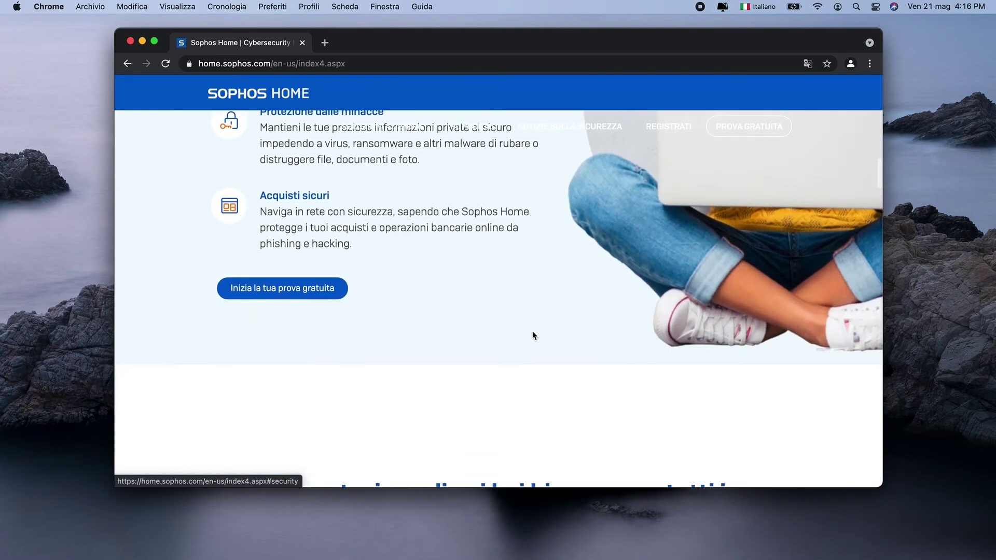
{"action": "scroll", "coordinate": [532, 331], "scroll_direction": "down", "scroll_amount": 10}
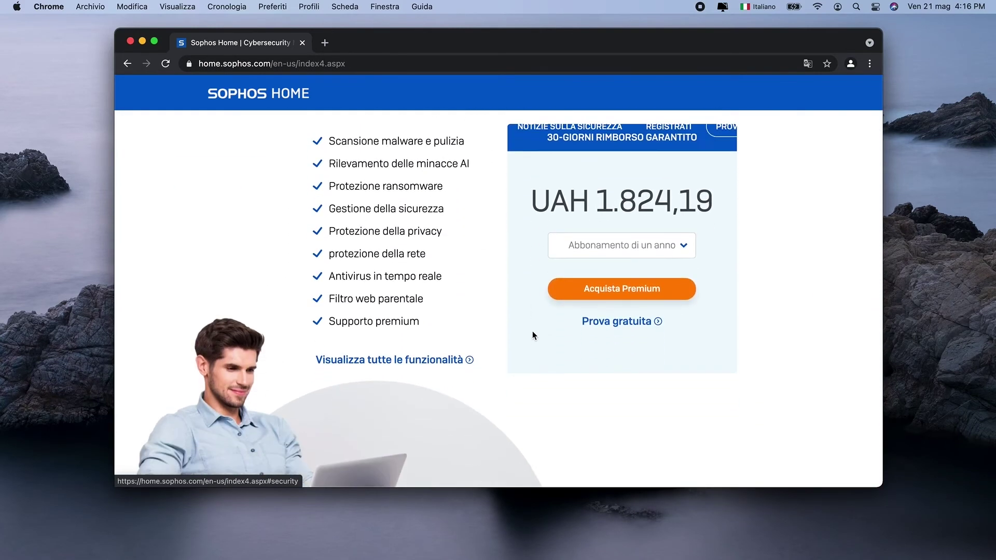
{"action": "scroll", "coordinate": [532, 335], "scroll_direction": "down", "scroll_amount": 12}
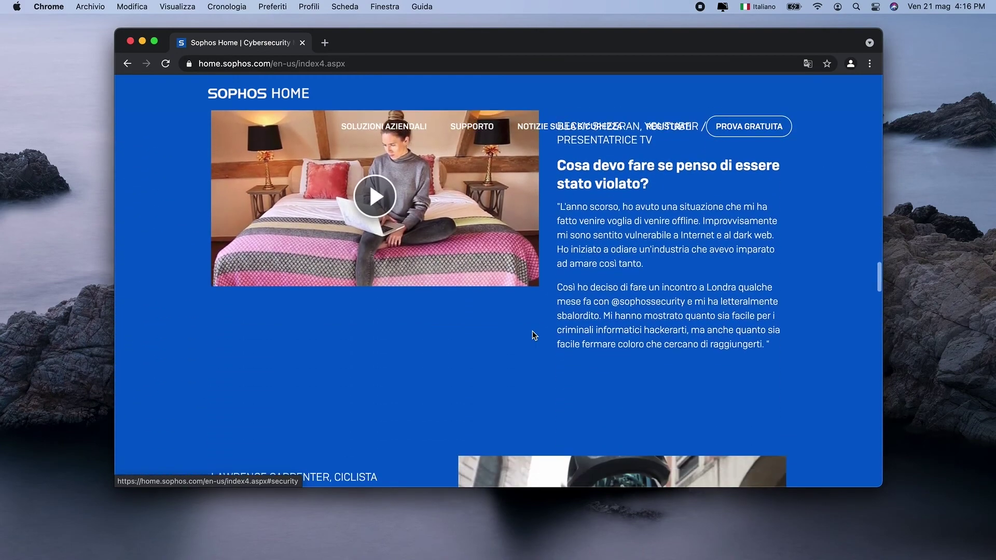
{"action": "scroll", "coordinate": [533, 336], "scroll_direction": "down", "scroll_amount": 12}
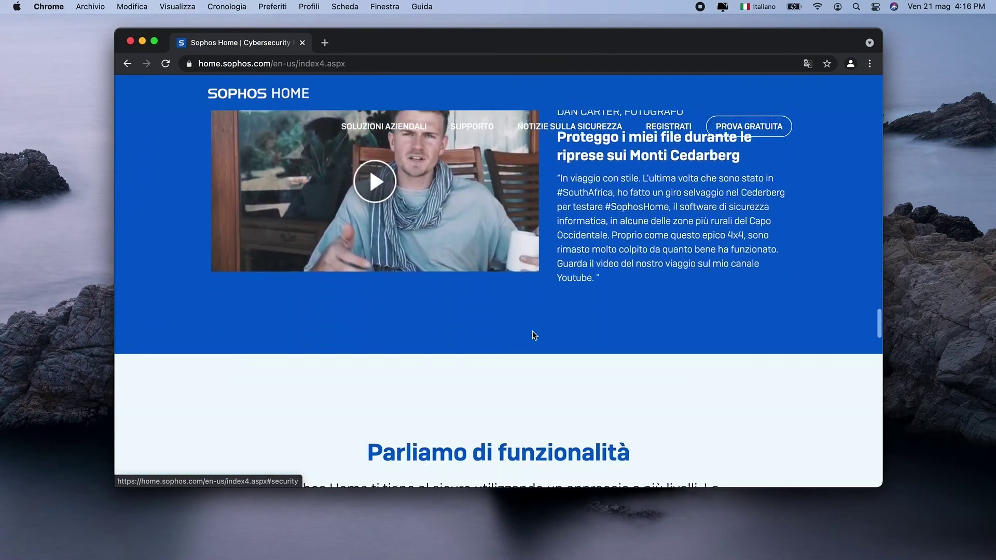
{"action": "scroll", "coordinate": [532, 331], "scroll_direction": "down", "scroll_amount": 3}
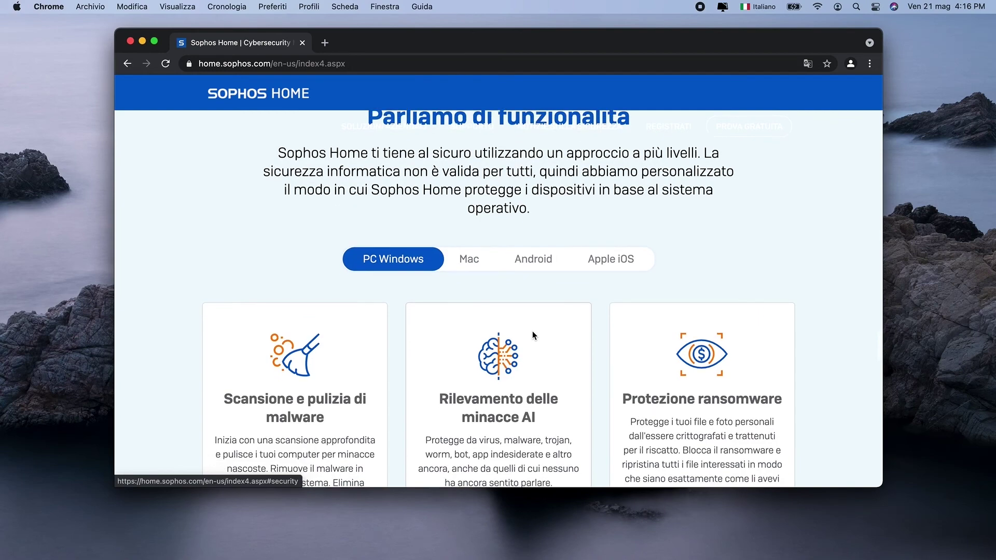
{"action": "left_click", "coordinate": [468, 266]}
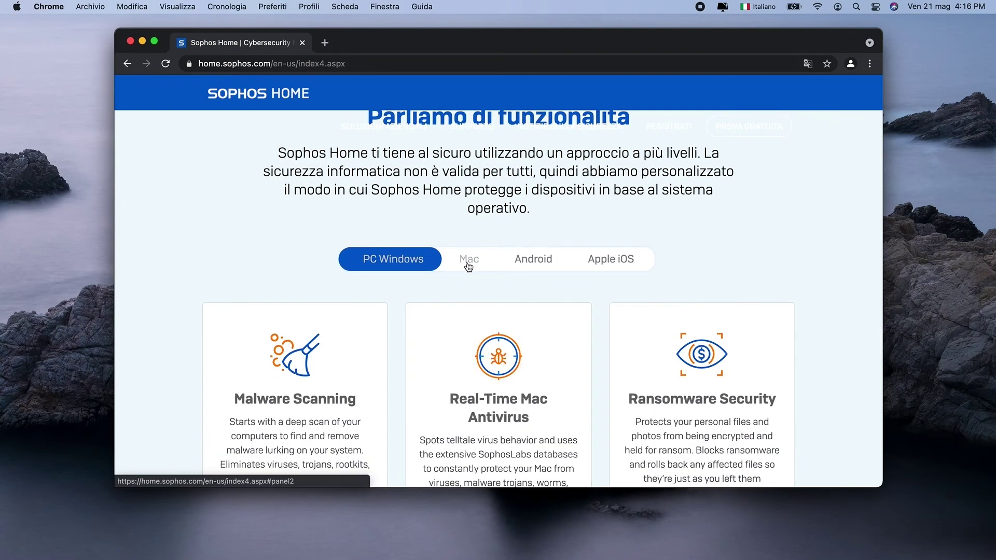
Step: Show the Sophos Home feature lists for Android and Apple iOS, and return to the Mac list
{"action": "left_click", "coordinate": [538, 267]}
{"action": "left_click", "coordinate": [611, 266]}
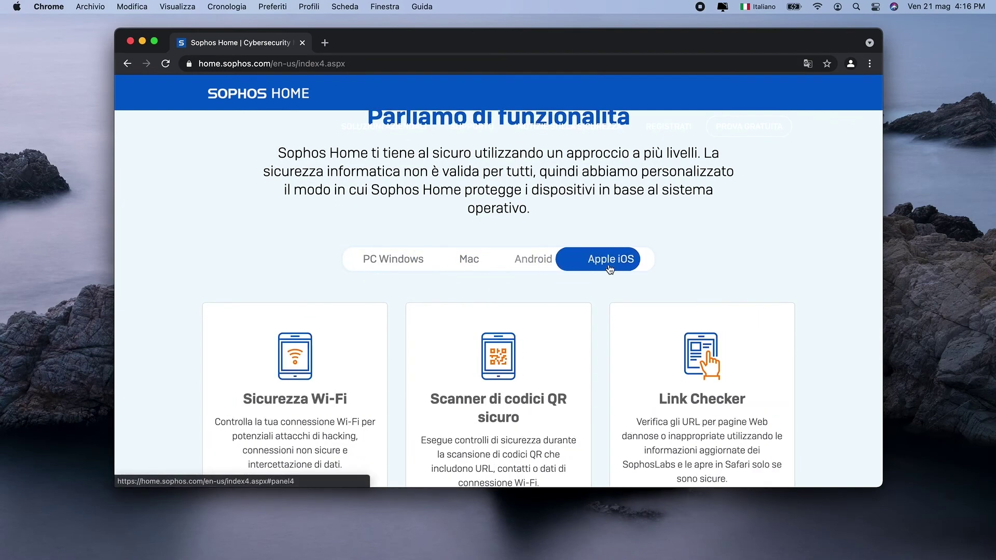
{"action": "left_click", "coordinate": [476, 263]}
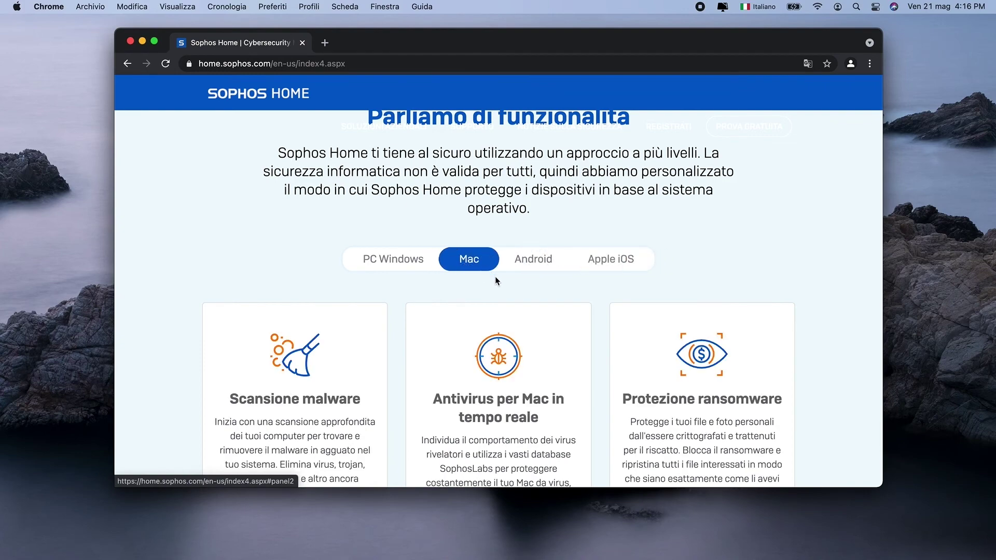
Step: Read the Mac features through to the end of the Sophos Home page, return to its beginning and close the browser window
{"action": "scroll", "coordinate": [518, 289], "scroll_direction": "down", "scroll_amount": 3}
{"action": "scroll", "coordinate": [518, 288], "scroll_direction": "down", "scroll_amount": 15}
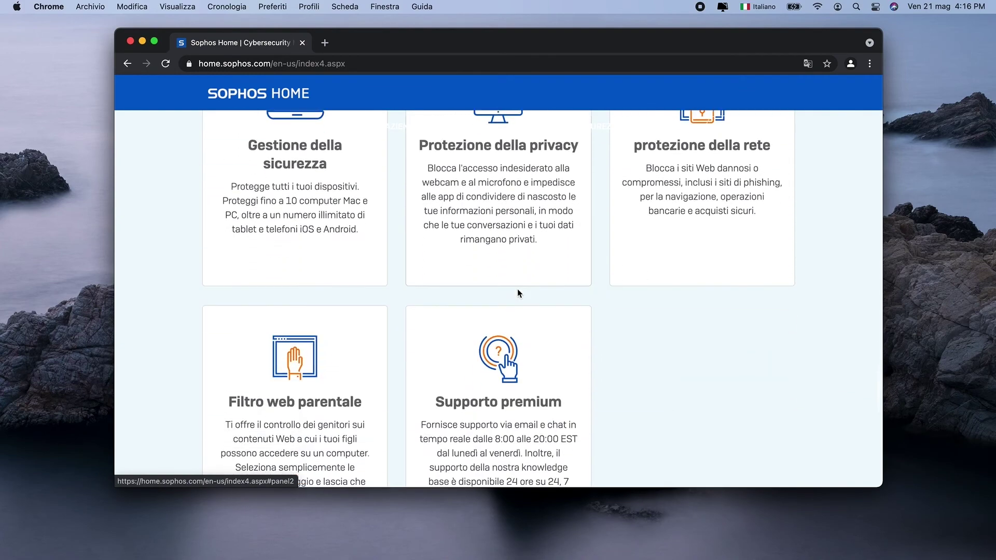
{"action": "scroll", "coordinate": [517, 293], "scroll_direction": "down", "scroll_amount": 10}
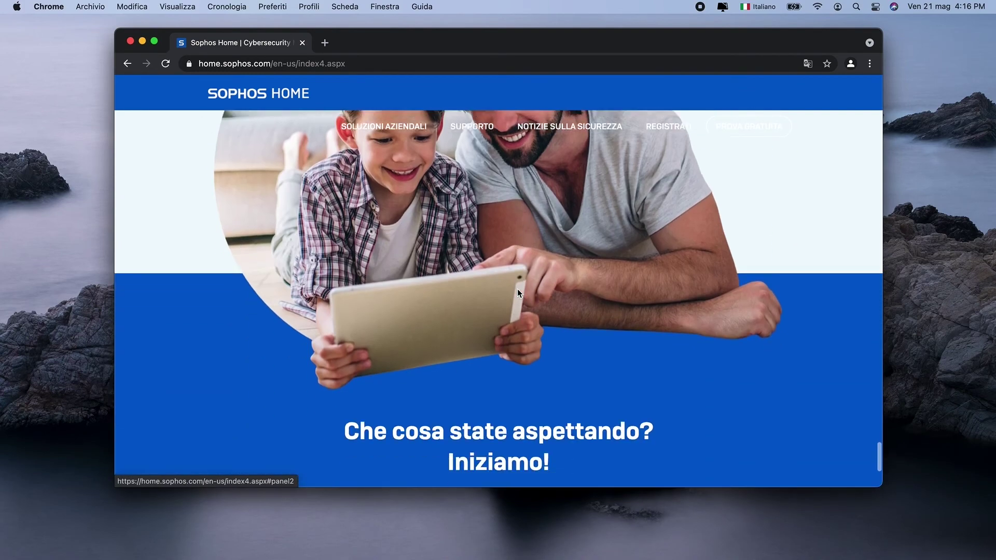
{"action": "scroll", "coordinate": [518, 293], "scroll_direction": "up", "scroll_amount": 20}
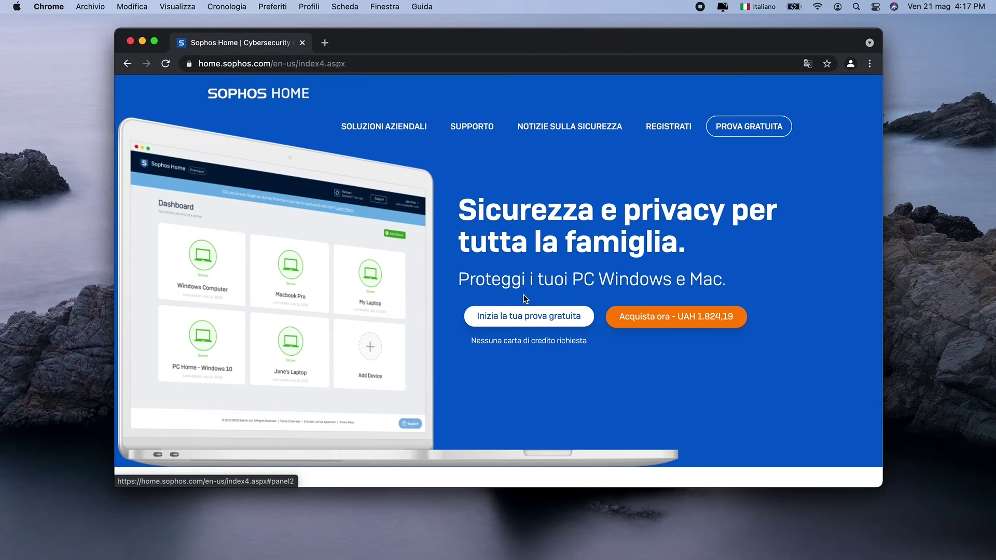
{"action": "left_click", "coordinate": [132, 42]}
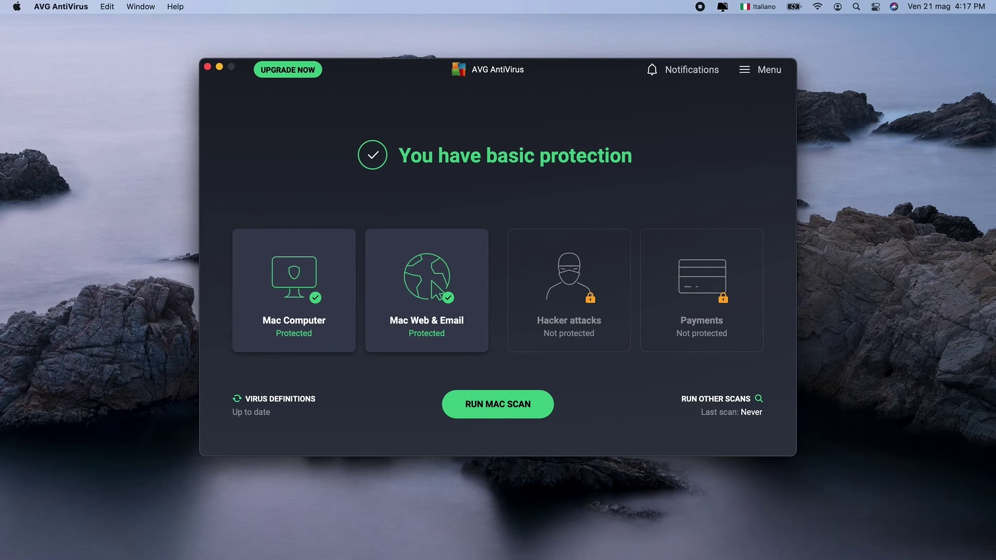
Step: Look over the protection categories in AVG AntiVirus, including Hacker attacks and Payments, and start a Mac scan
{"action": "mouse_move", "coordinate": [313, 320]}
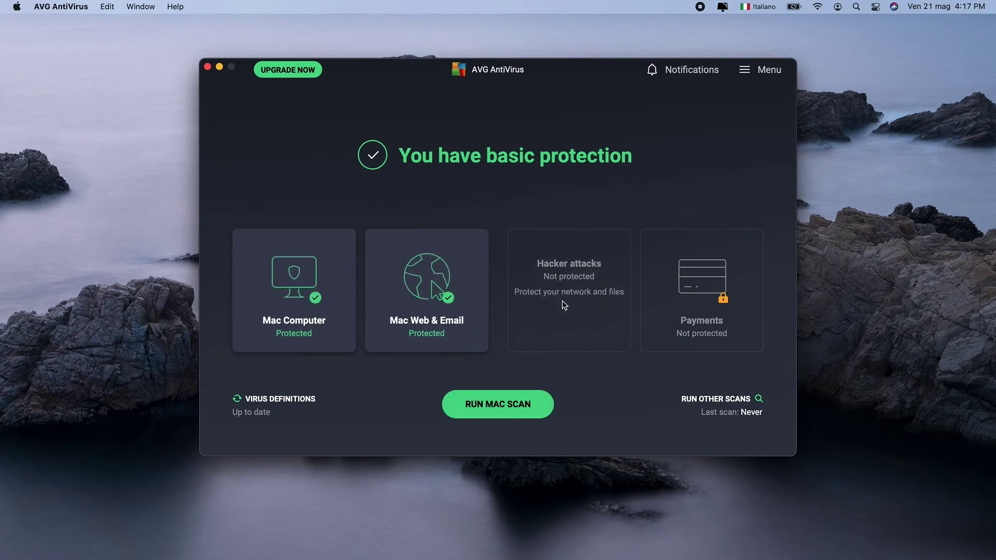
{"action": "mouse_move", "coordinate": [705, 297]}
{"action": "left_click", "coordinate": [500, 413]}
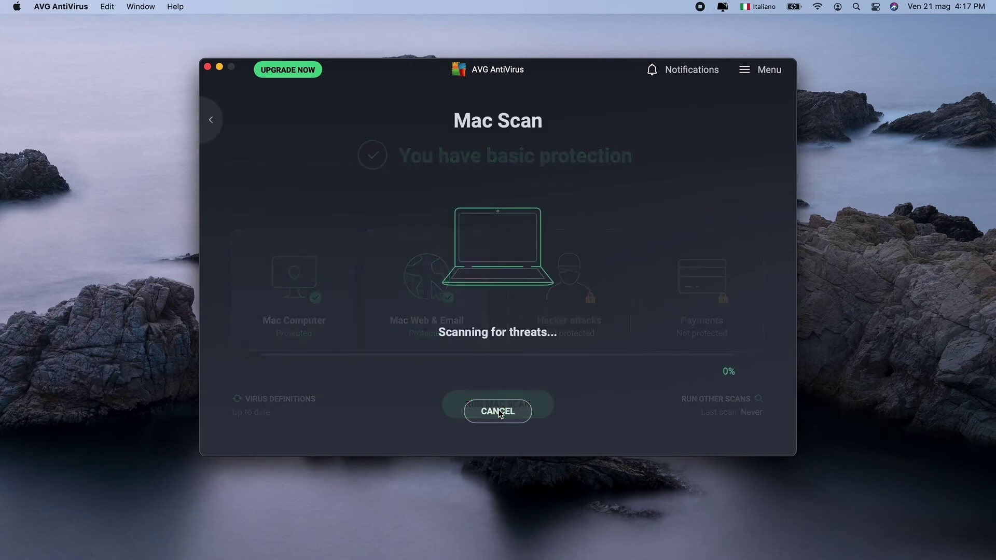